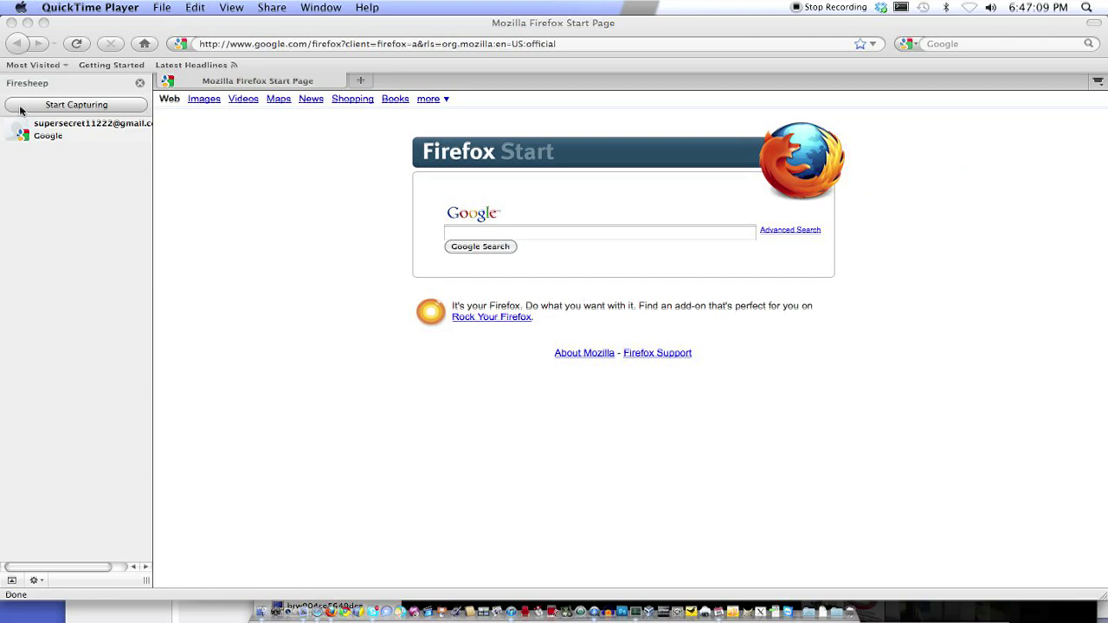
- Switch to Safari, look through the Twitter home timeline, and return to the Firefox window
click(316, 604)
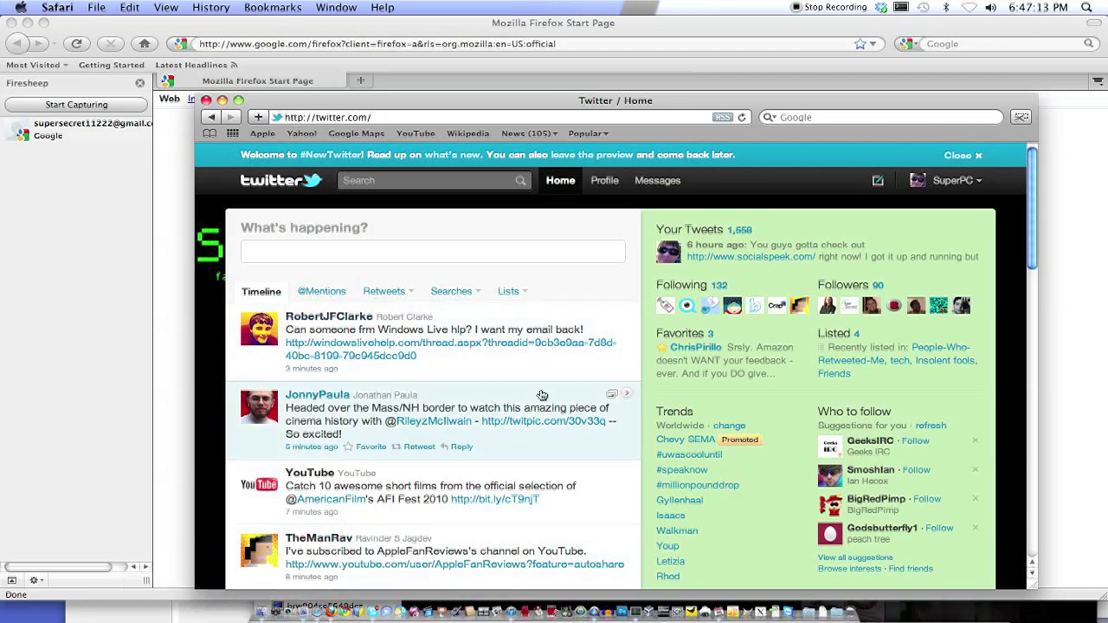
scroll(481, 334, down, 1)
scroll(478, 331, down, 10)
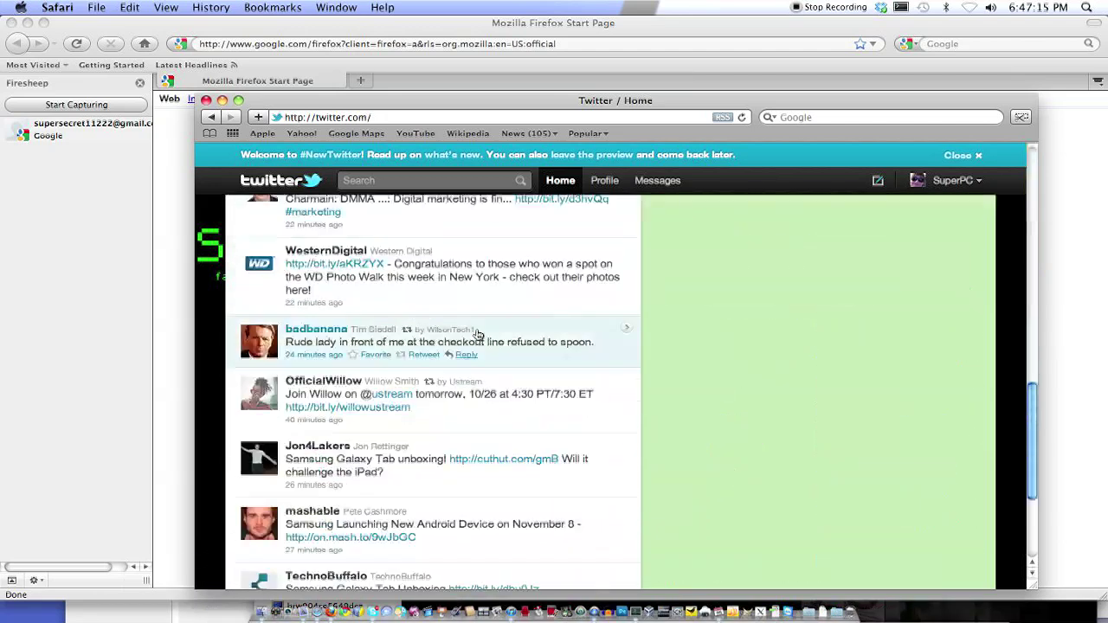
scroll(463, 316, up, 12)
click(84, 171)
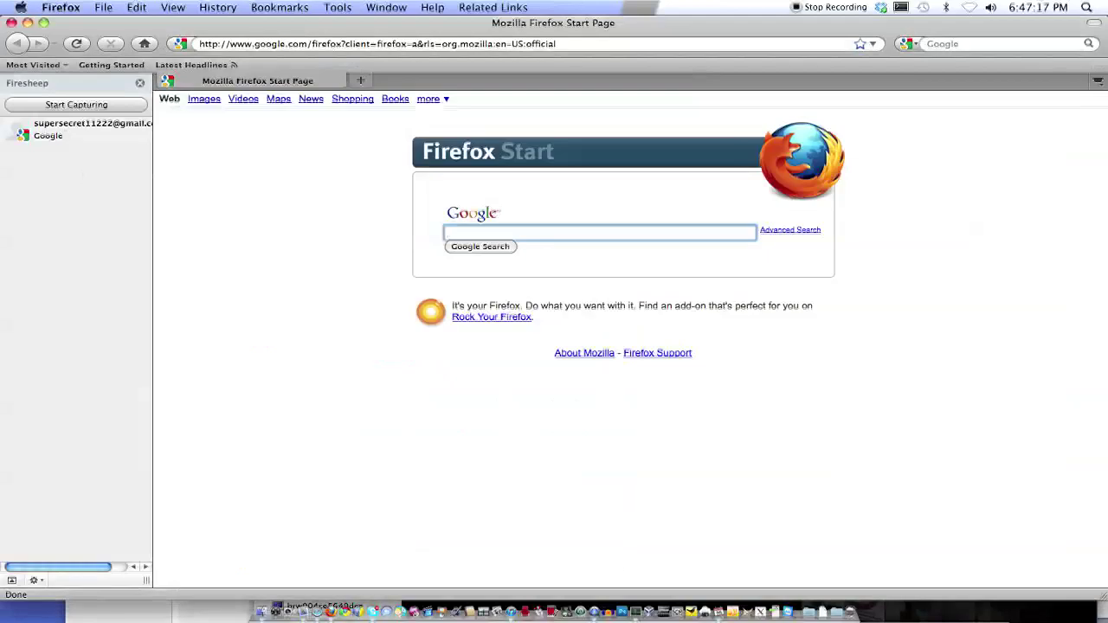
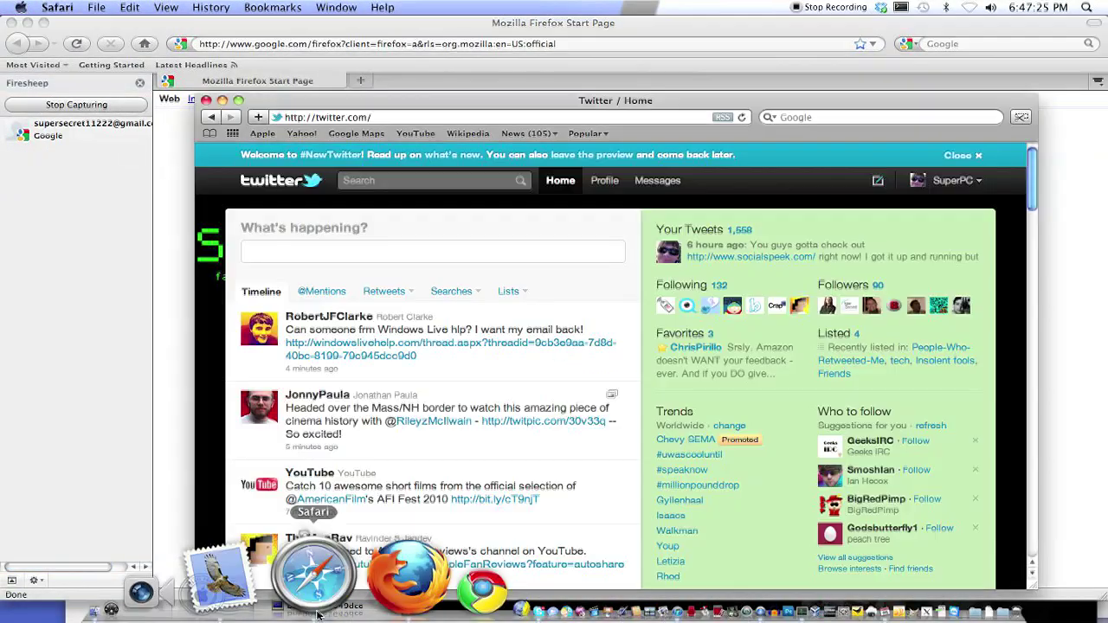
- Start a tweet draft in Safari reading "doing a video for"
click(344, 257)
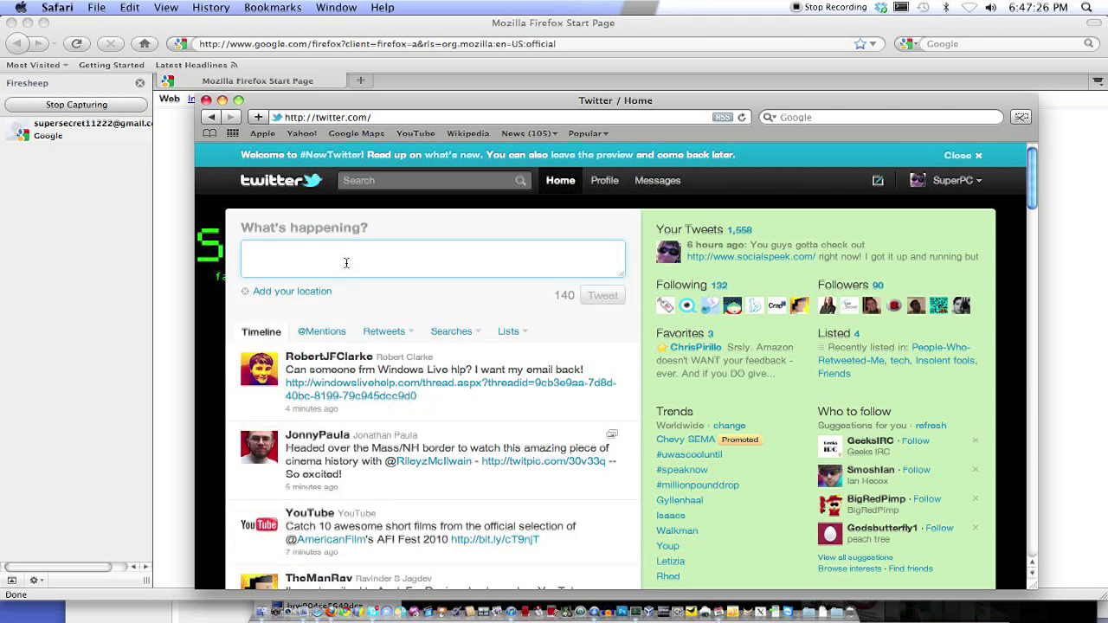
text(doing a )
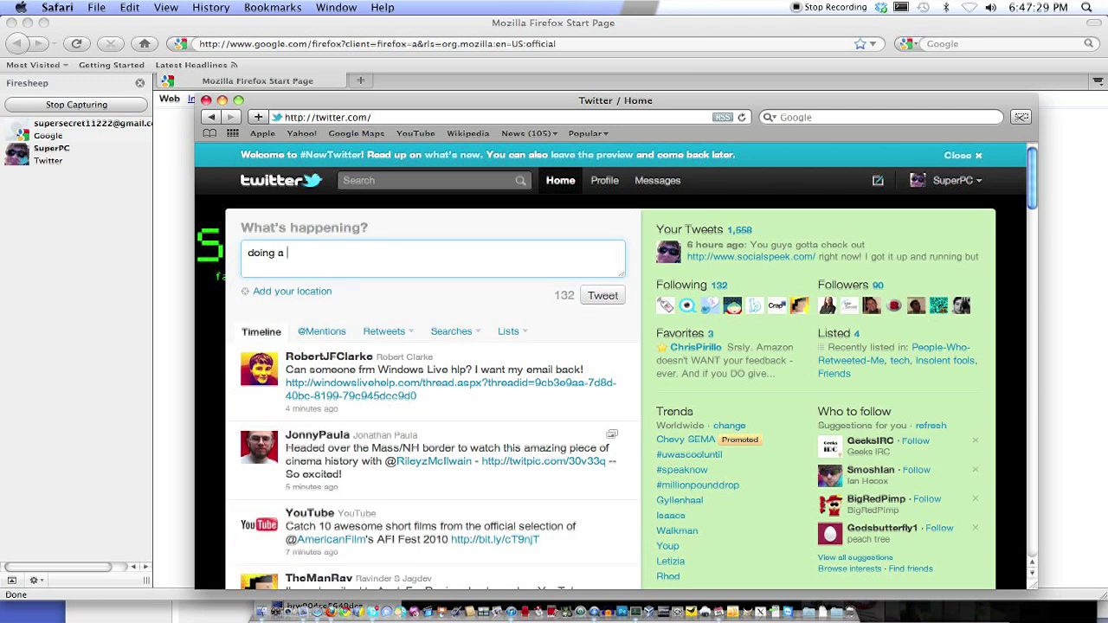
text(video for #fanc)
key(BackSpace)
key(BackSpace)
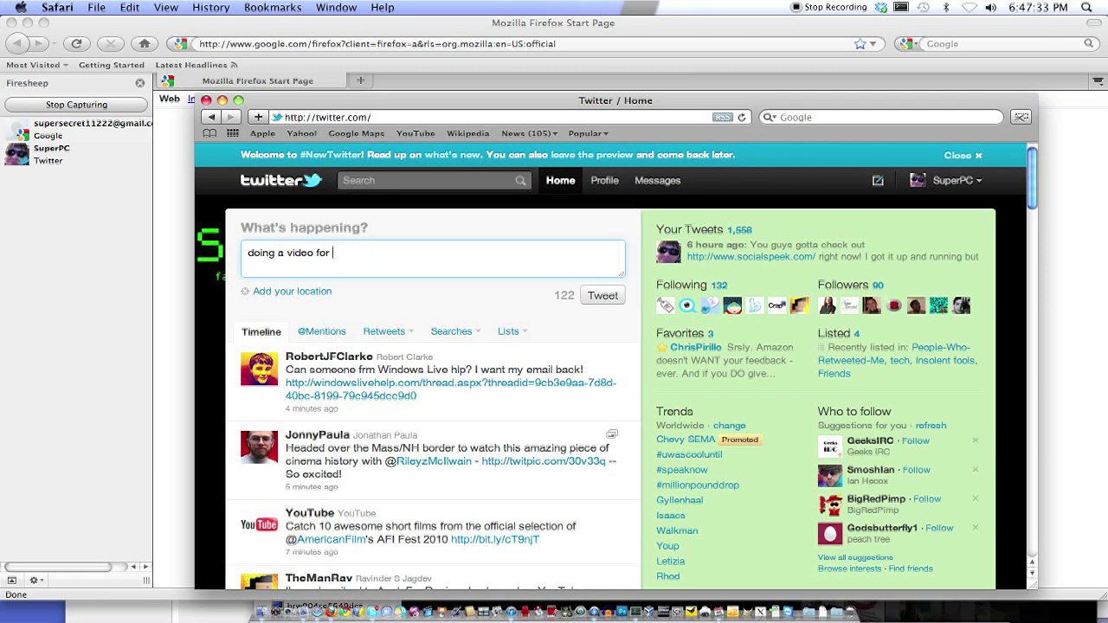
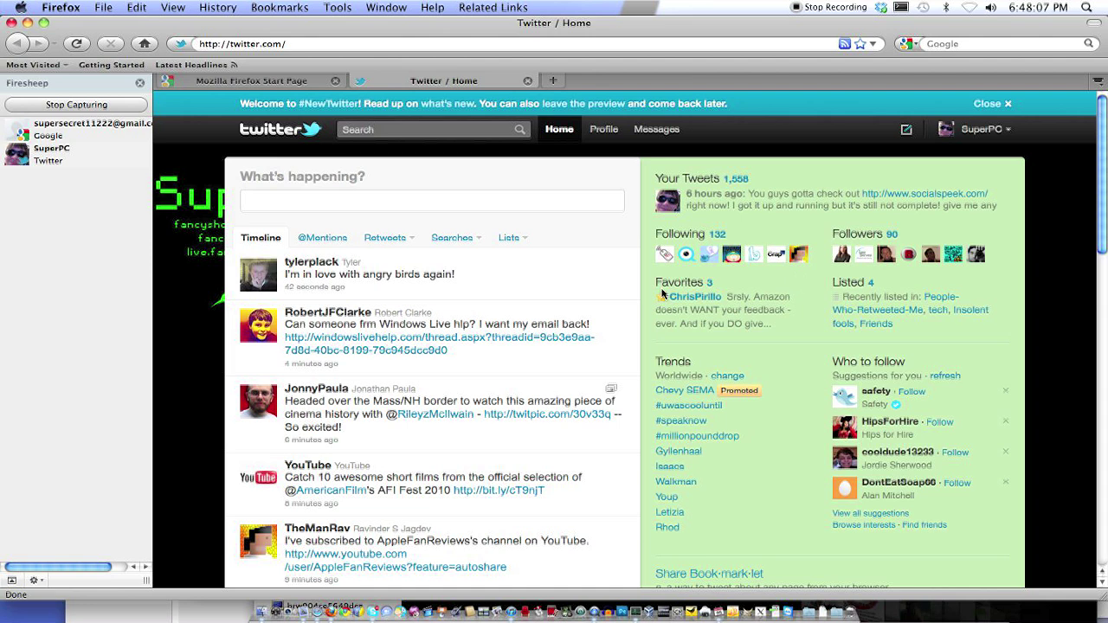
click(383, 205)
text(do)
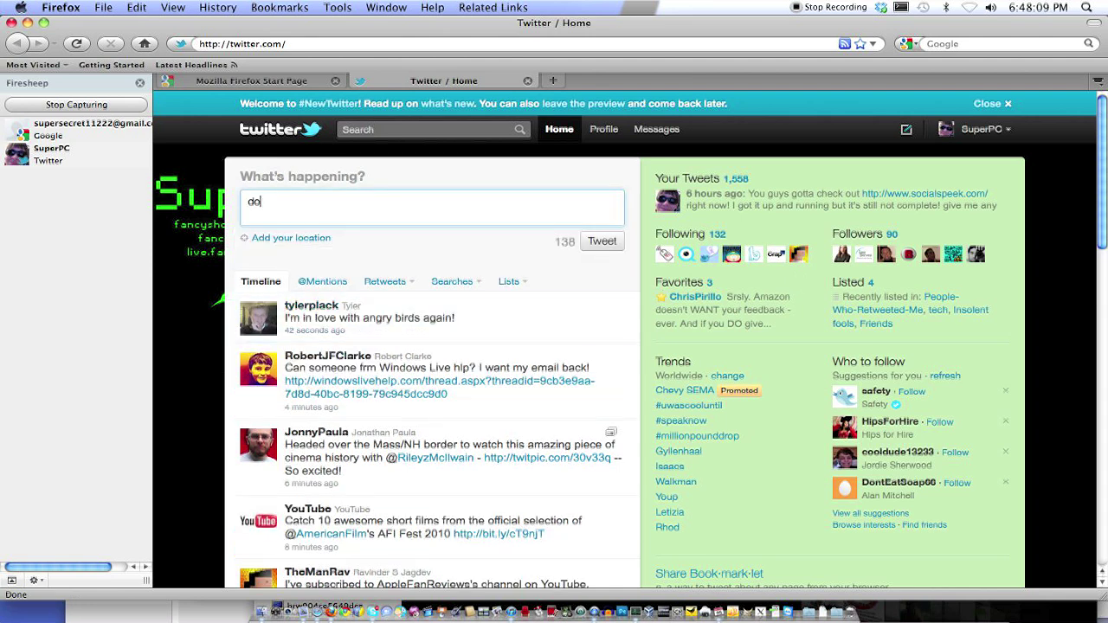
text(ing a video for @fa)
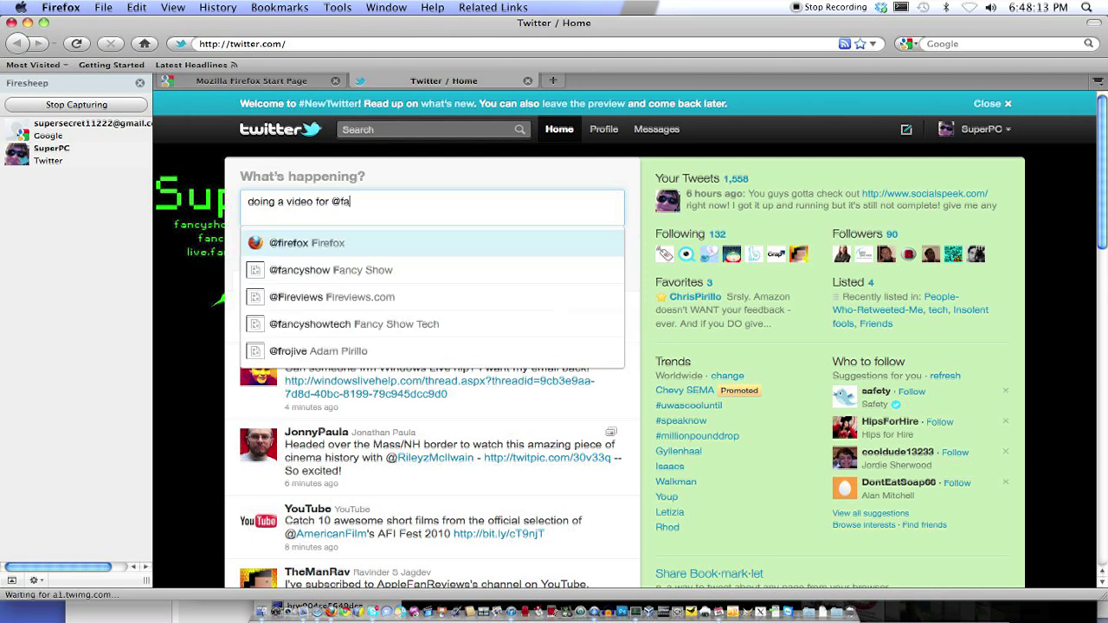
text(ncyshowtech )
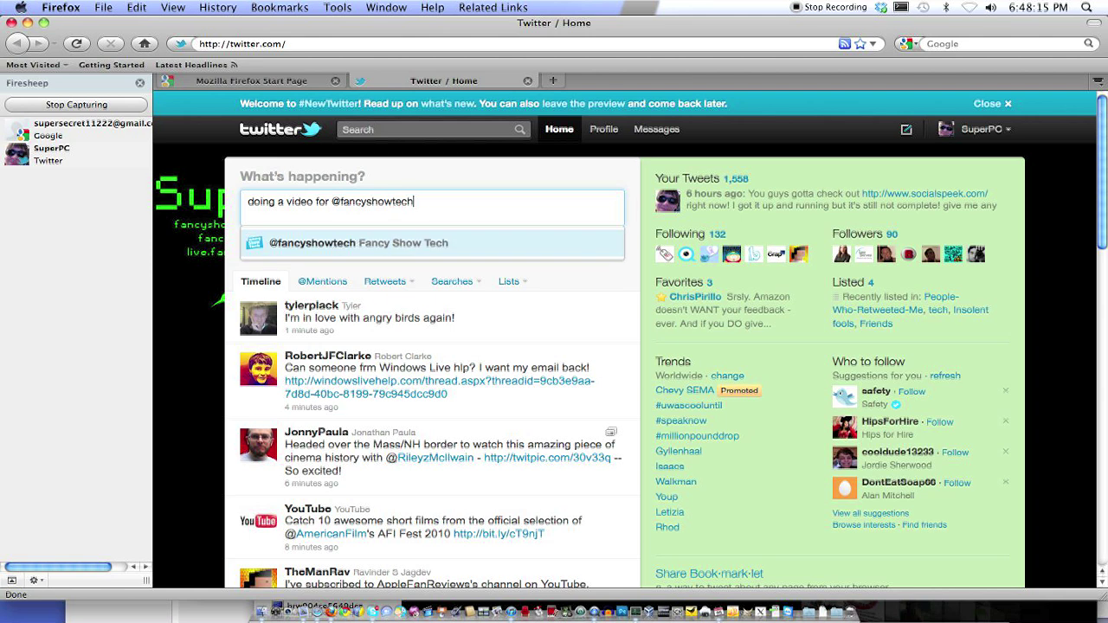
text(about)
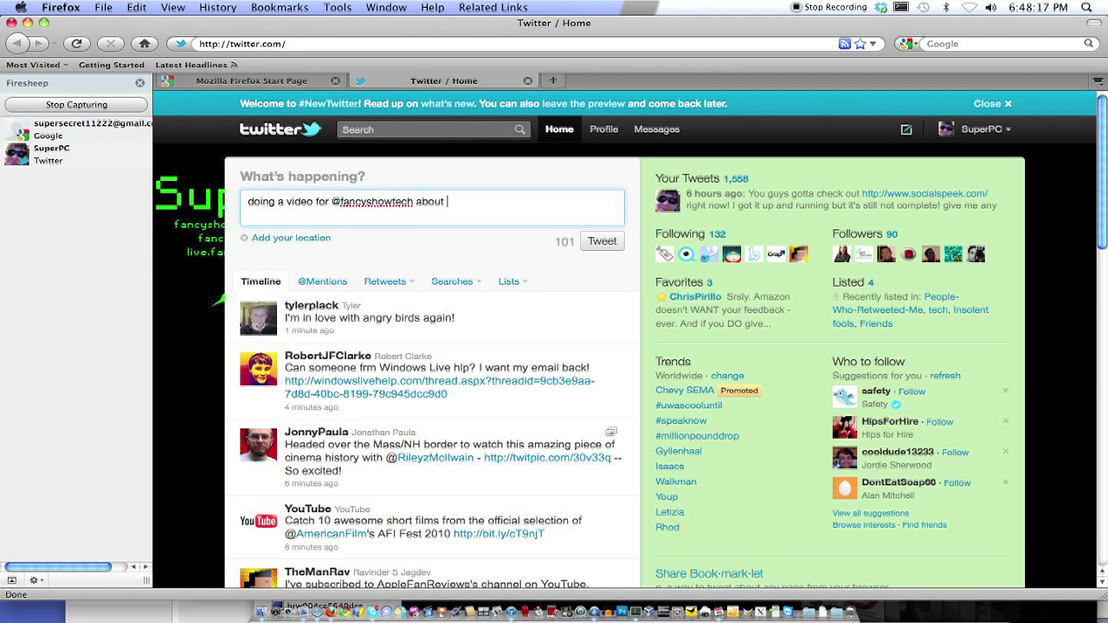
text( #)
key(BackSpace)
text(#fie)
key(BackSpace)
text(heep and )
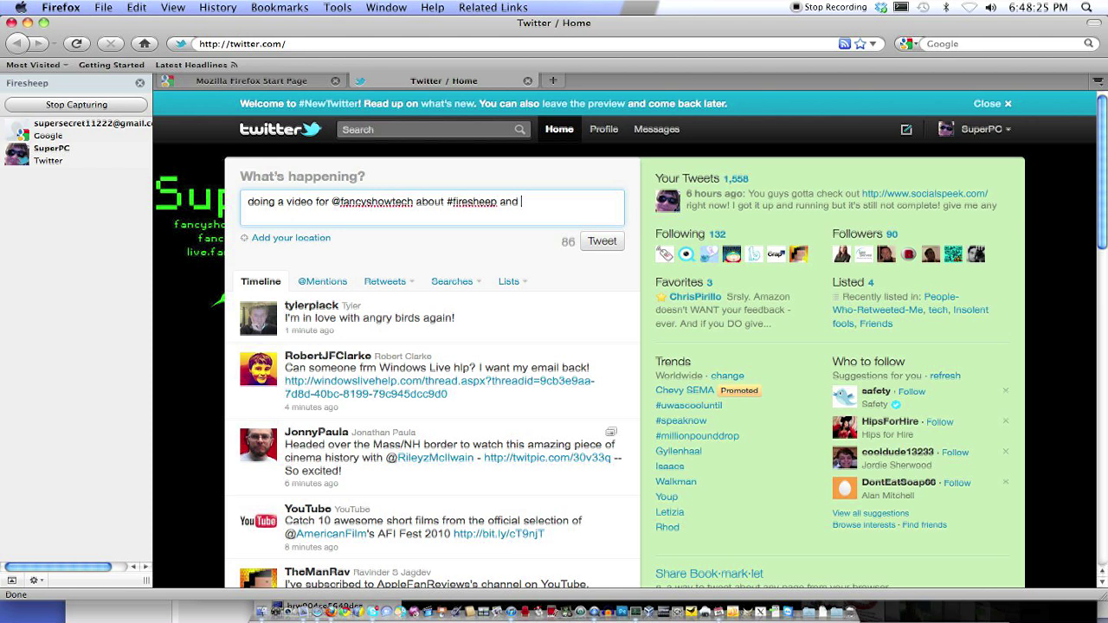
text(its dangers)
click(588, 246)
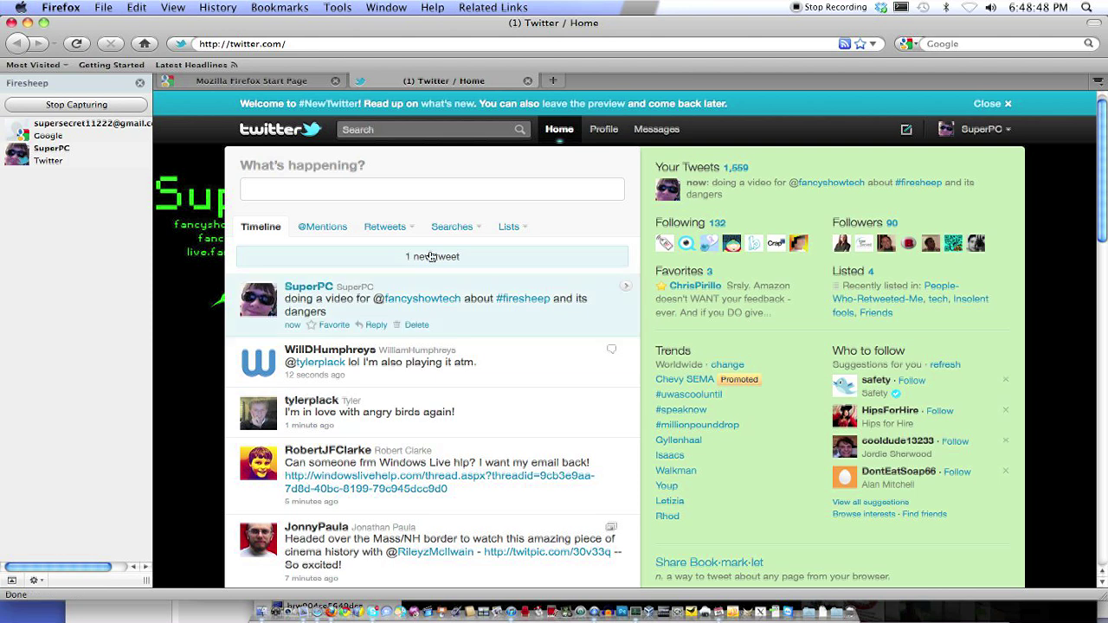
click(430, 256)
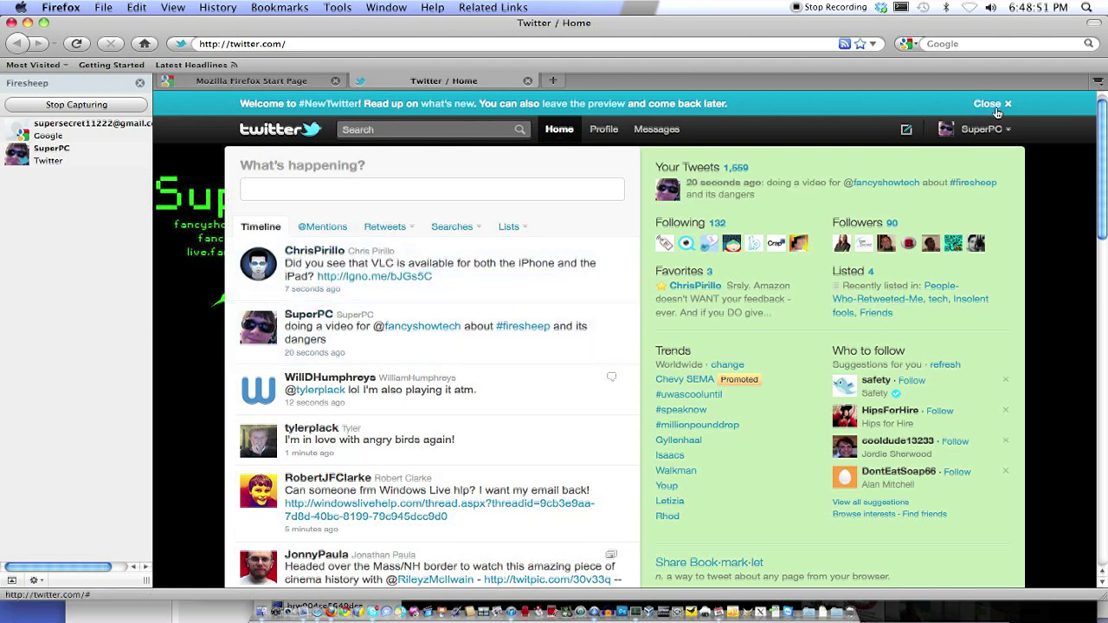
mouse_move(616, 273)
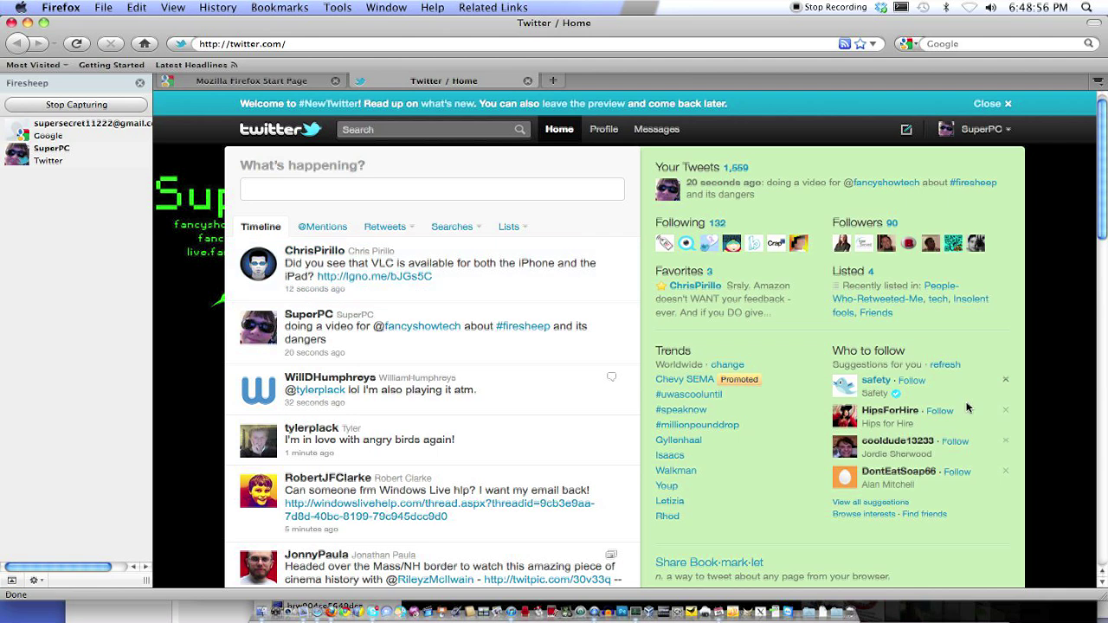
- Search Google for "firesheep" in a new browser tab and look through the first page of results
drag(1018, 27, 1003, 91)
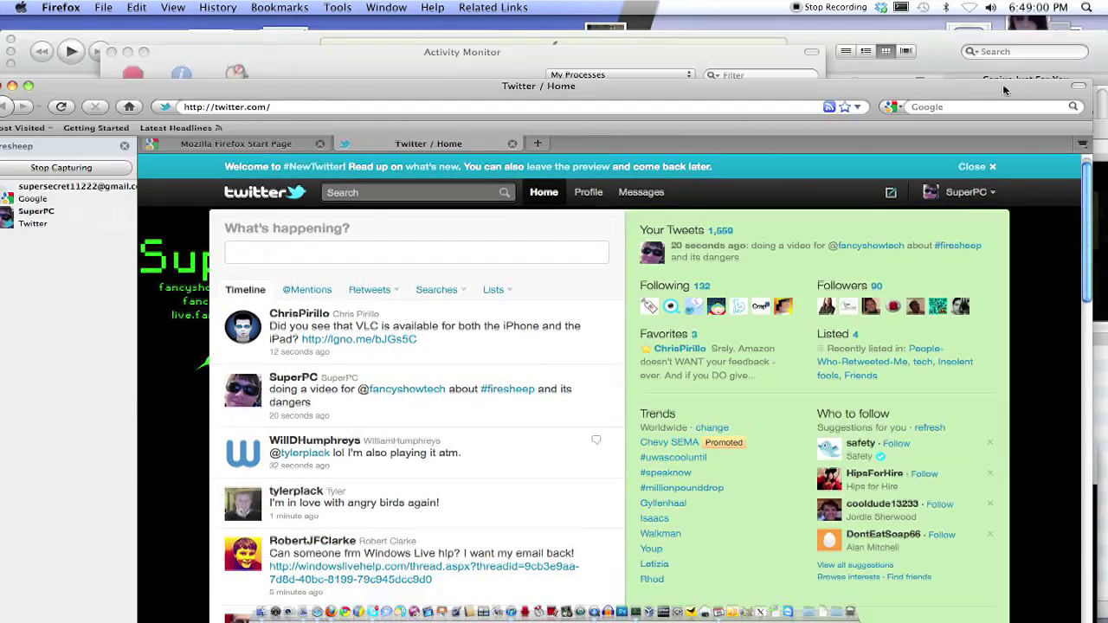
key(super+t)
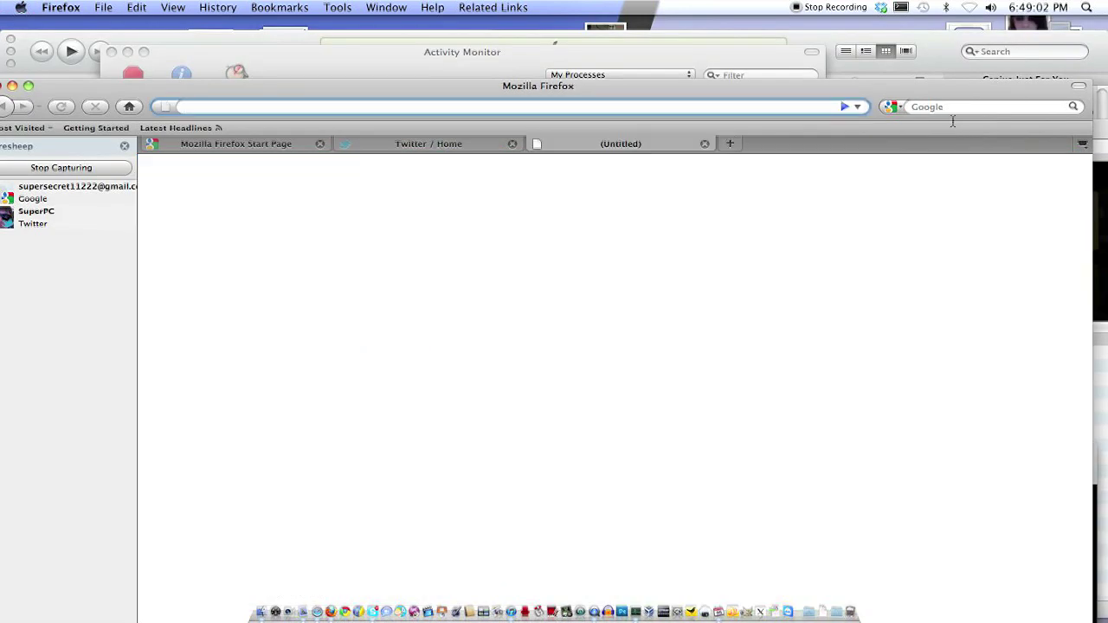
click(941, 105)
text(fire)
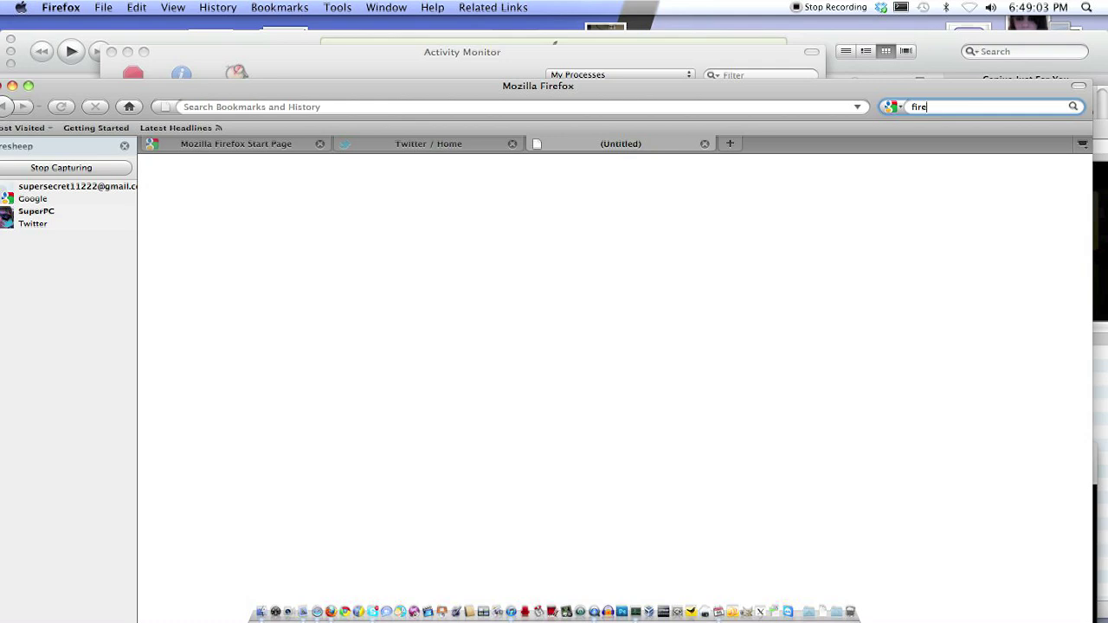
text(sheep)
key(Return)
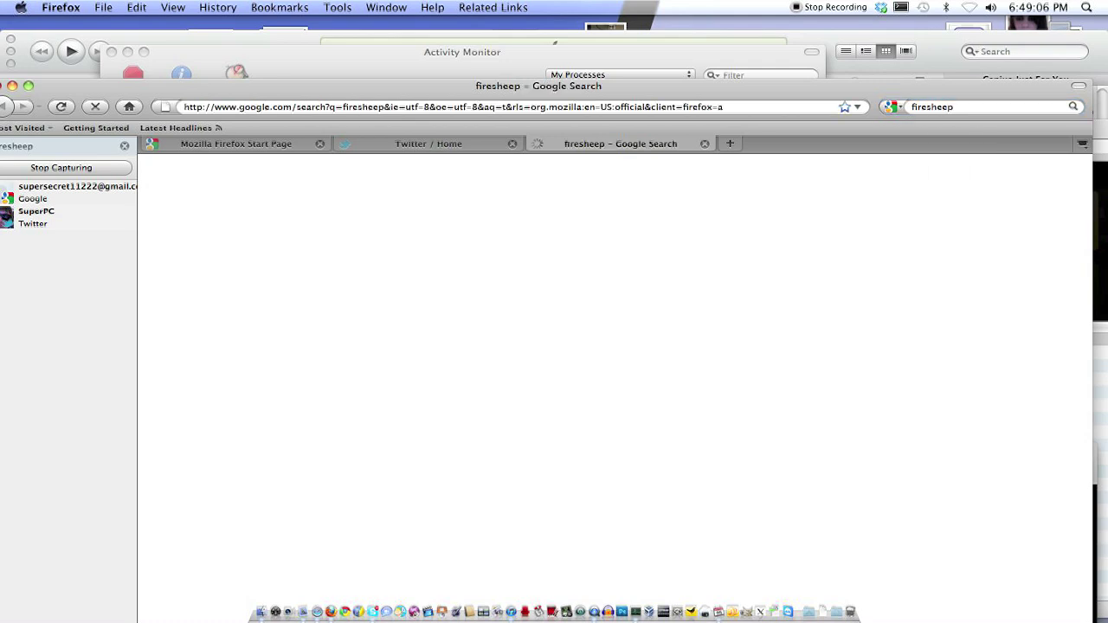
scroll(957, 311, down, 15)
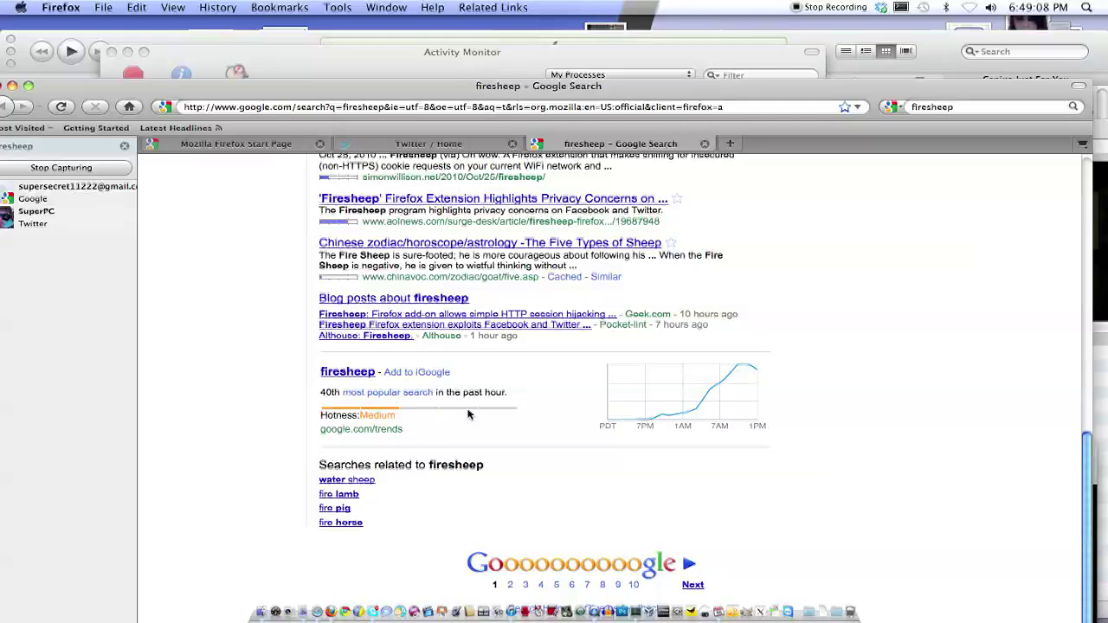